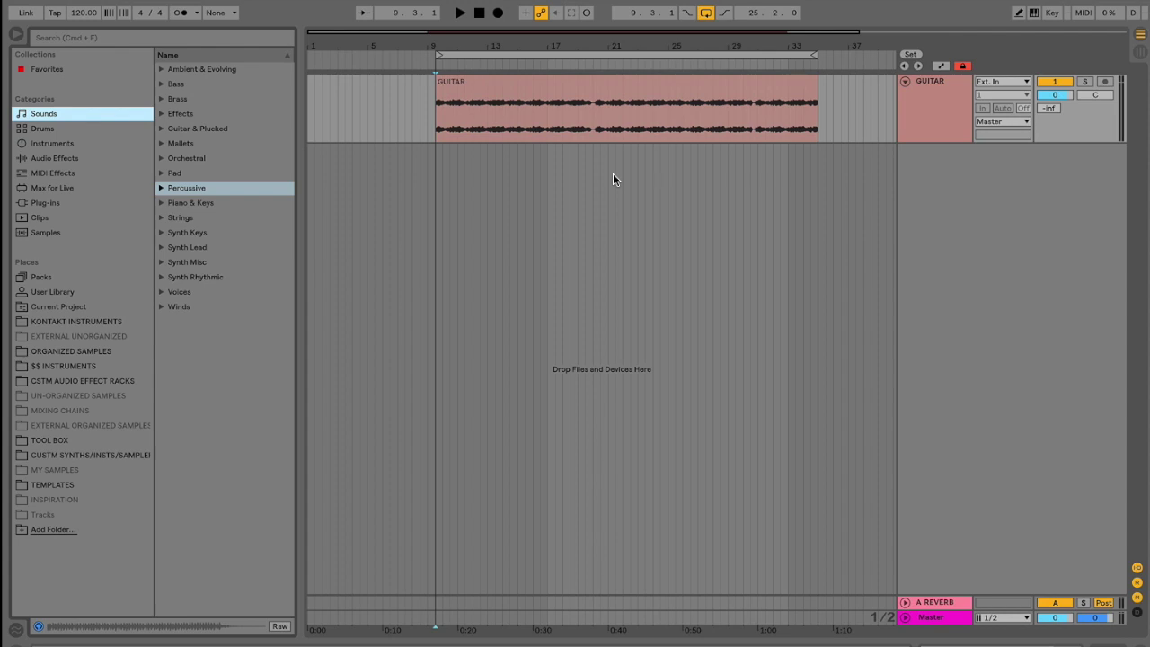
# - Select the looped range over the GUITAR clip and play the dry guitar briefly
pyautogui.click(503, 54)
pyautogui.press('space')
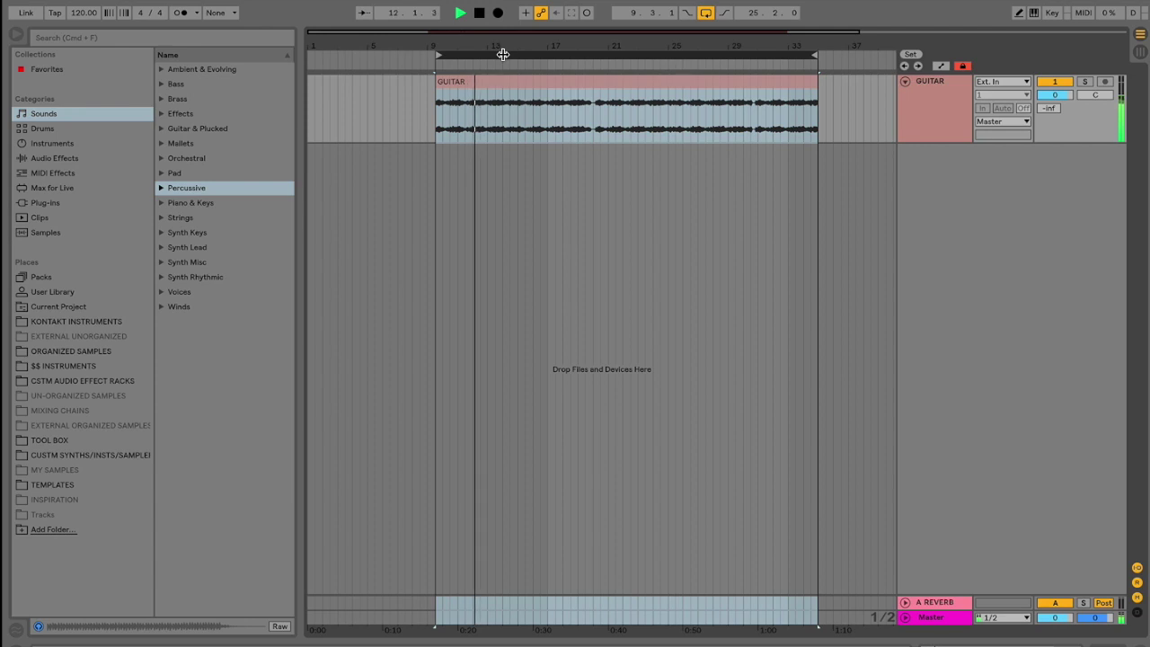
pyautogui.press('space')
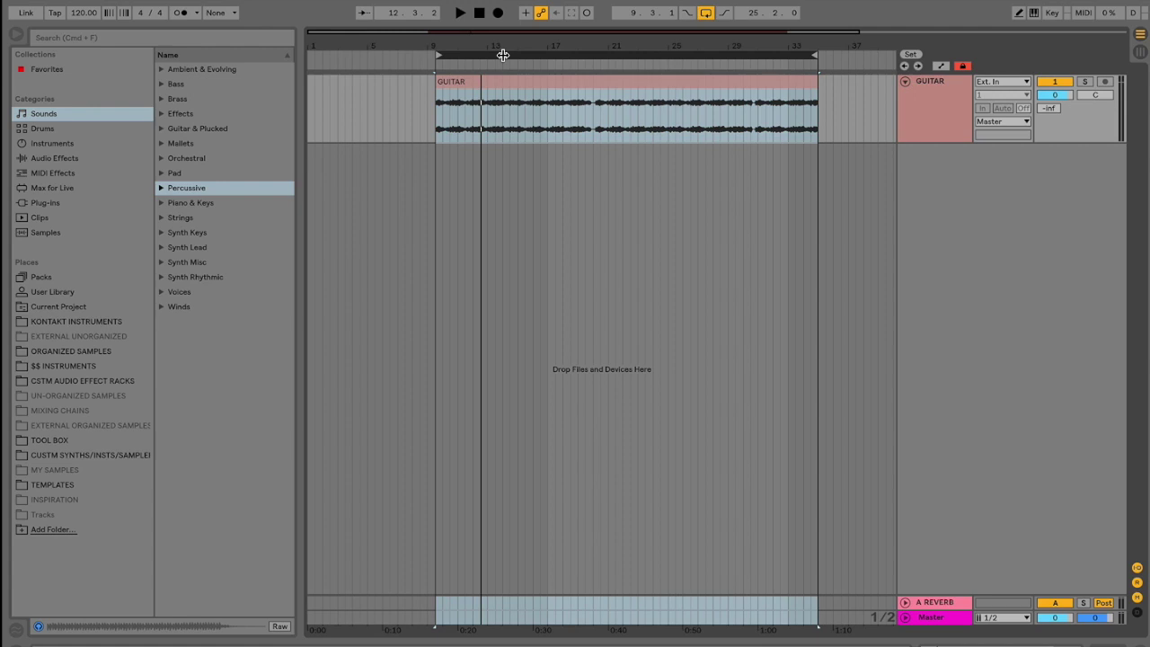
# - Find the Reverb audio effect in the browser and load it onto the GUITAR track
pyautogui.press('super+f')
pyautogui.write('rev')
pyautogui.press('Down')
pyautogui.press('Return')
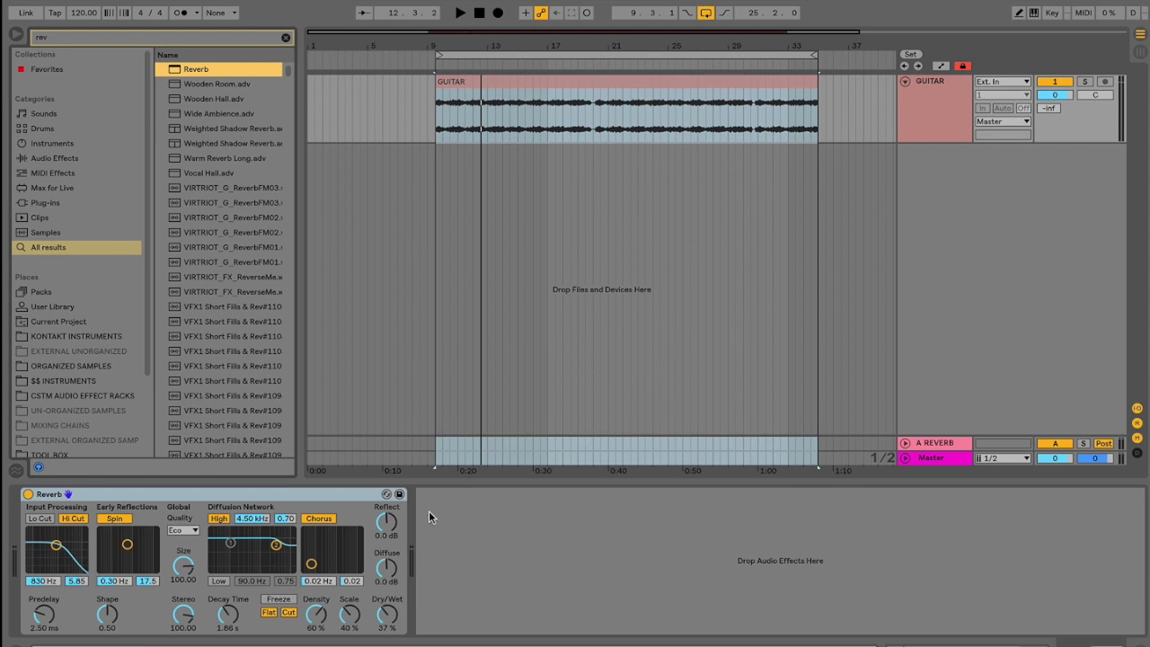
# - Find the Ping Pong Delay effect and load it after the Reverb on the GUITAR track
pyautogui.press('super+f')
pyautogui.write('del')
pyautogui.press('Down')
pyautogui.press('Down')
pyautogui.press('Return')
# - Find the Chorus effect and load it after the Ping Pong Delay on the GUITAR track
pyautogui.press('super+f')
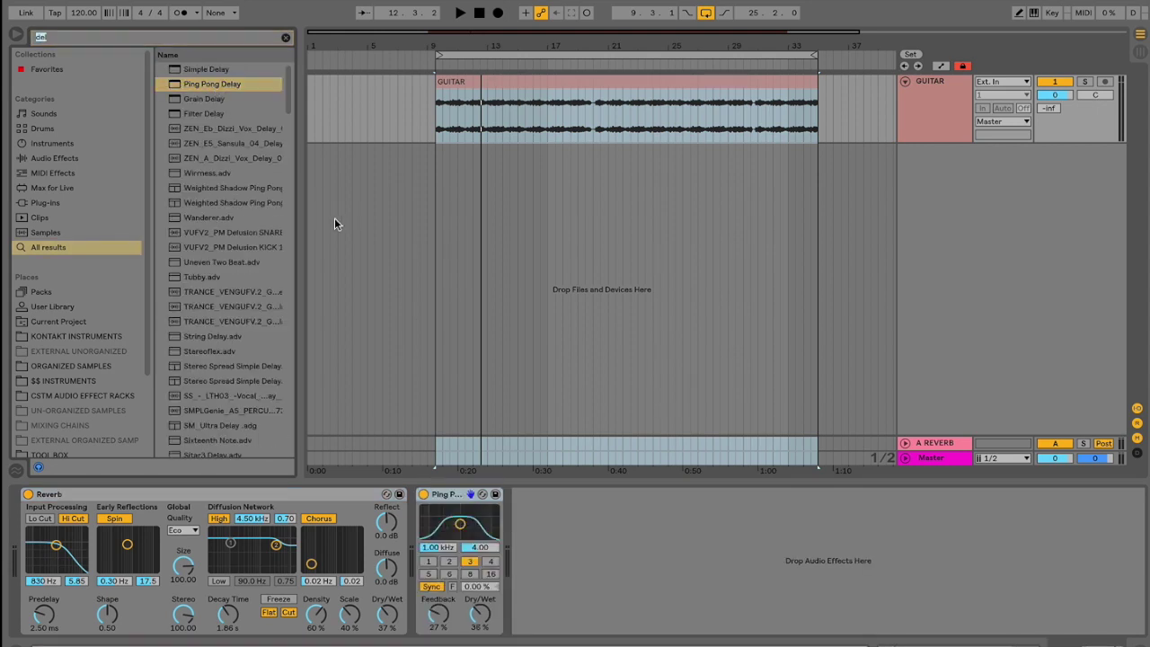
pyautogui.write('cho')
pyautogui.press('Down')
pyautogui.press('Return')
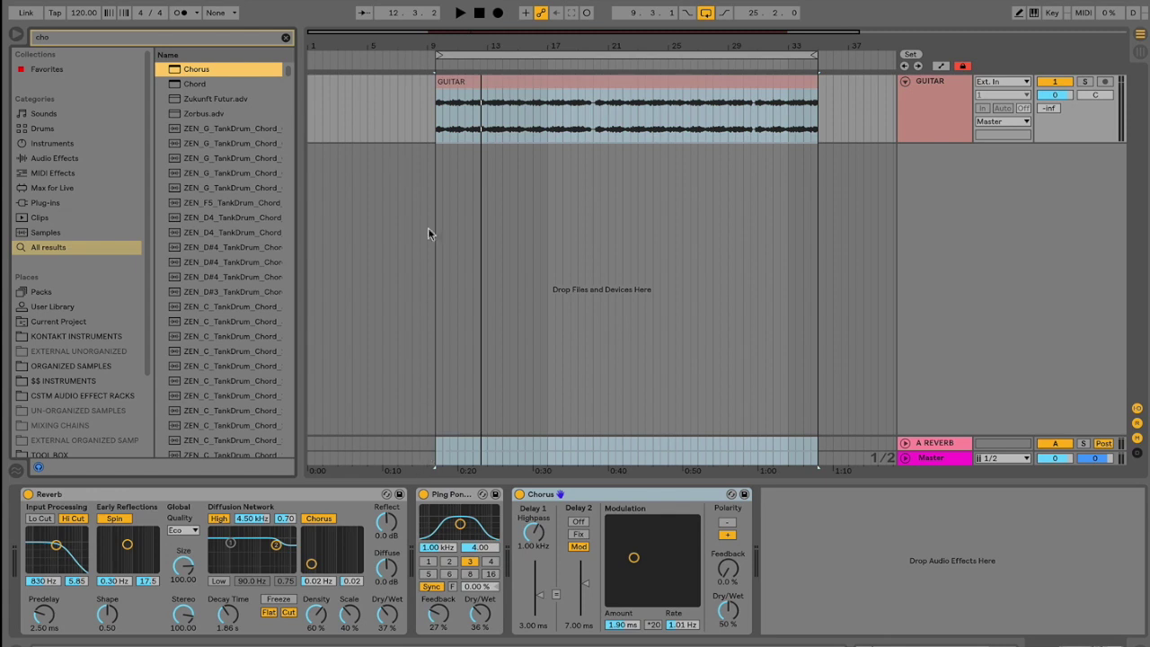
# - Play the GUITAR clip from its start to hear it through the three effects
pyautogui.click(438, 126)
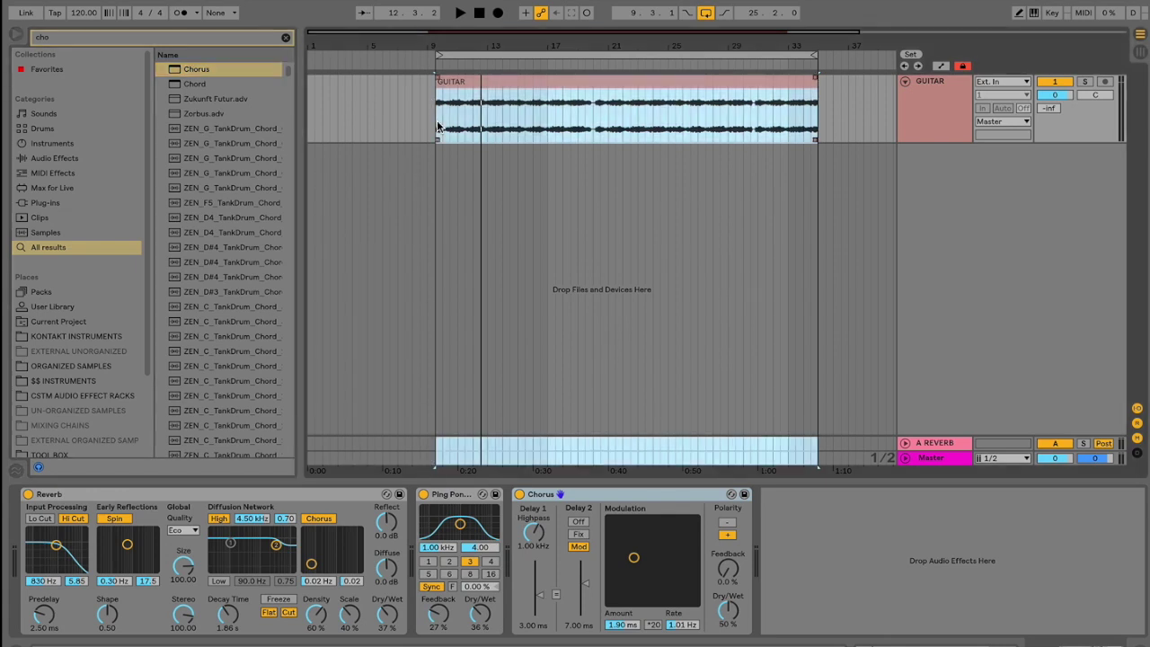
pyautogui.press('space')
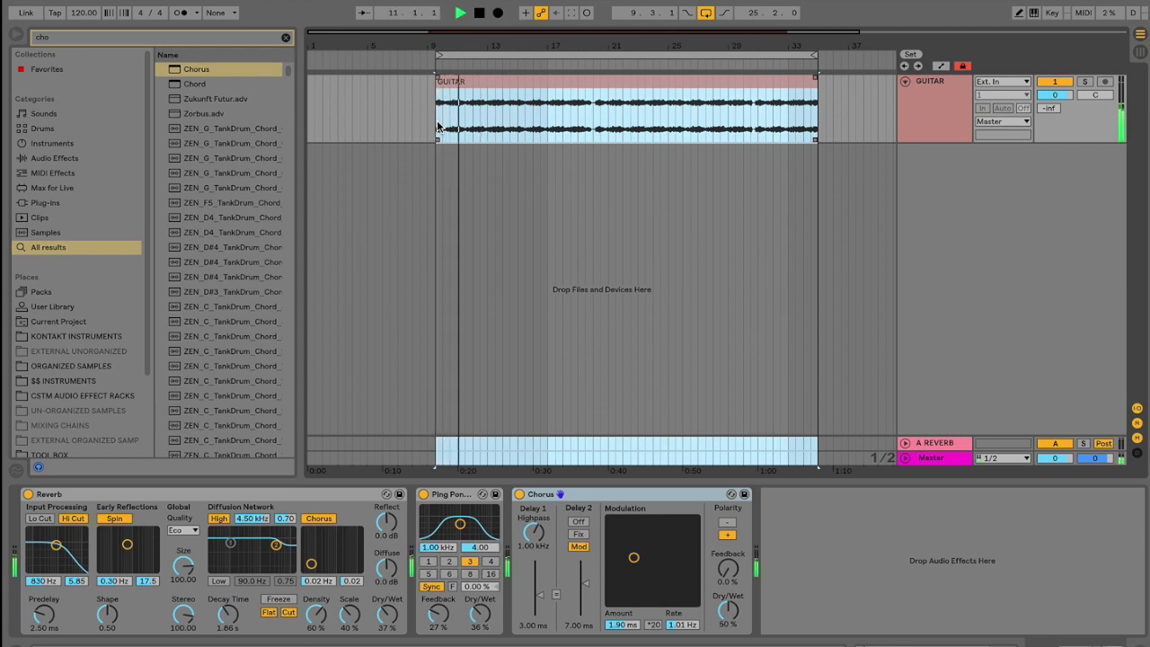
pyautogui.press('space')
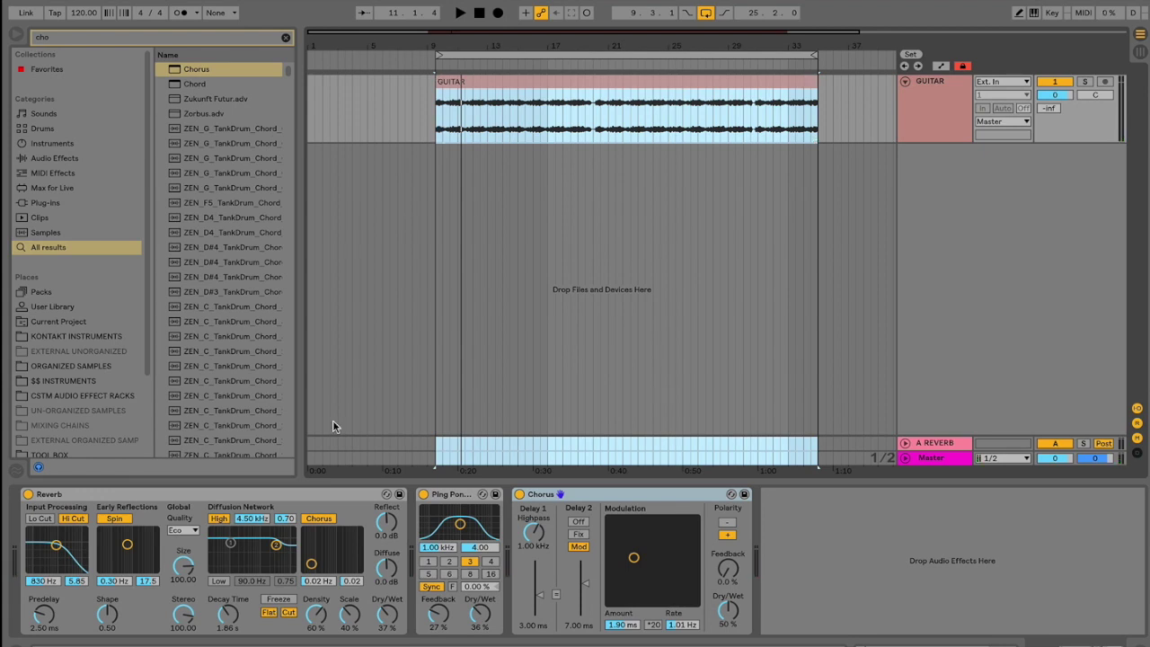
# - Group the Reverb, Ping Pong Delay and Chorus into an Audio Effect Rack and show its macro controls
pyautogui.click(319, 497)
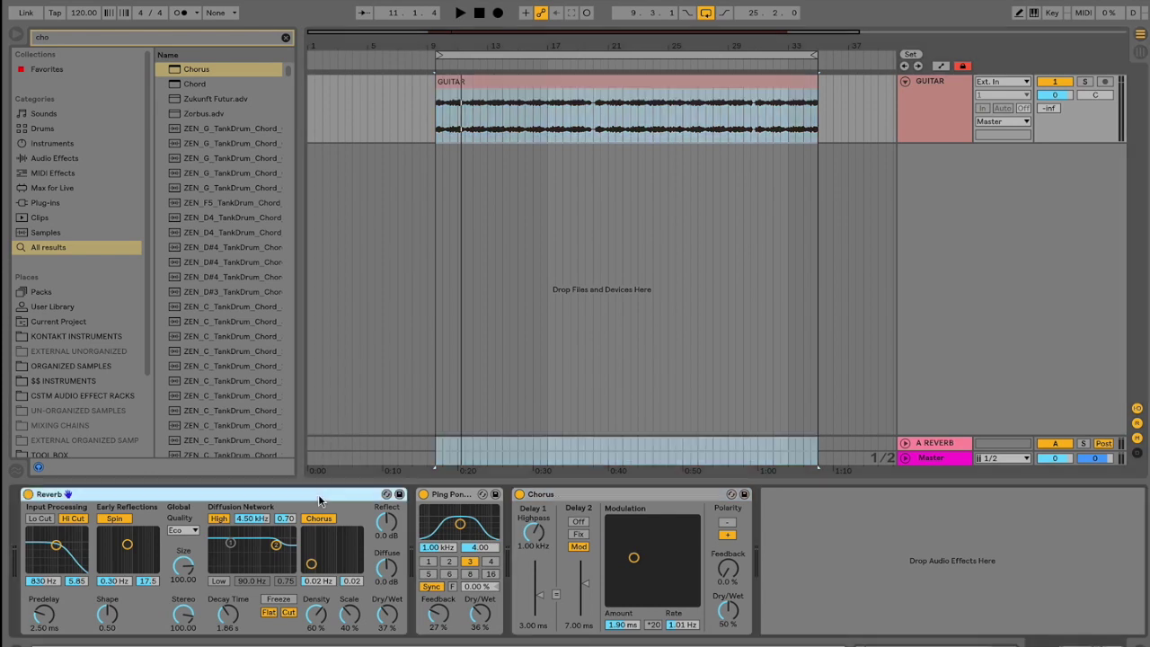
pyautogui.keyDown('shift'); pyautogui.click(551, 497); pyautogui.keyUp('shift')
pyautogui.hotkey('ctrl', 'g')
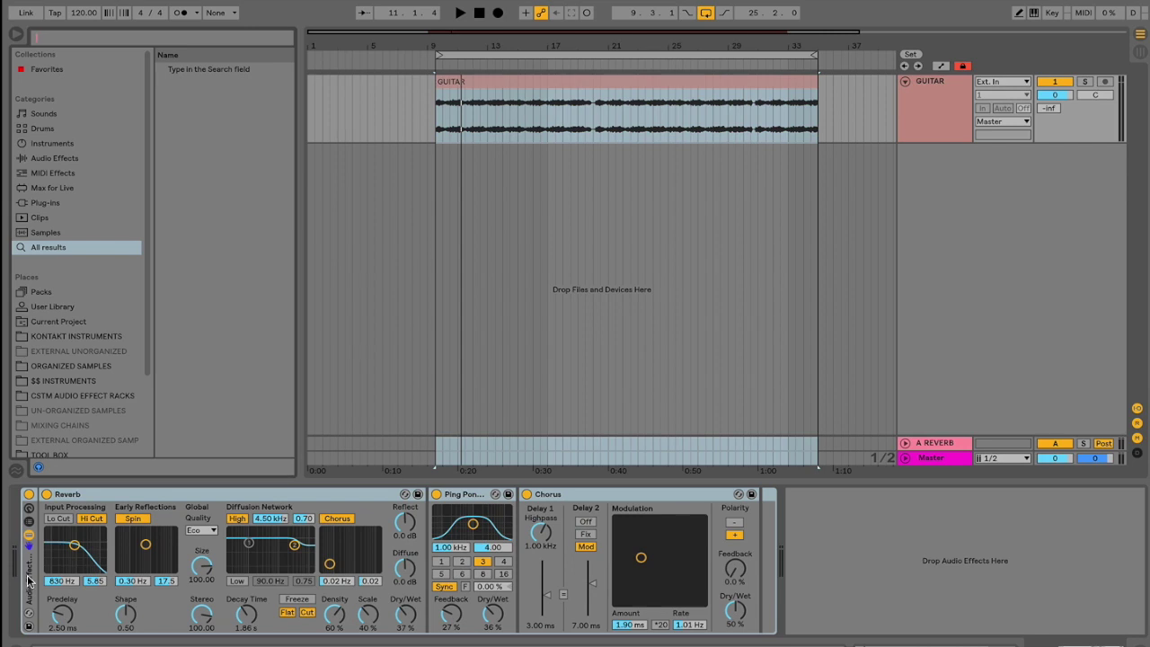
pyautogui.click(30, 512)
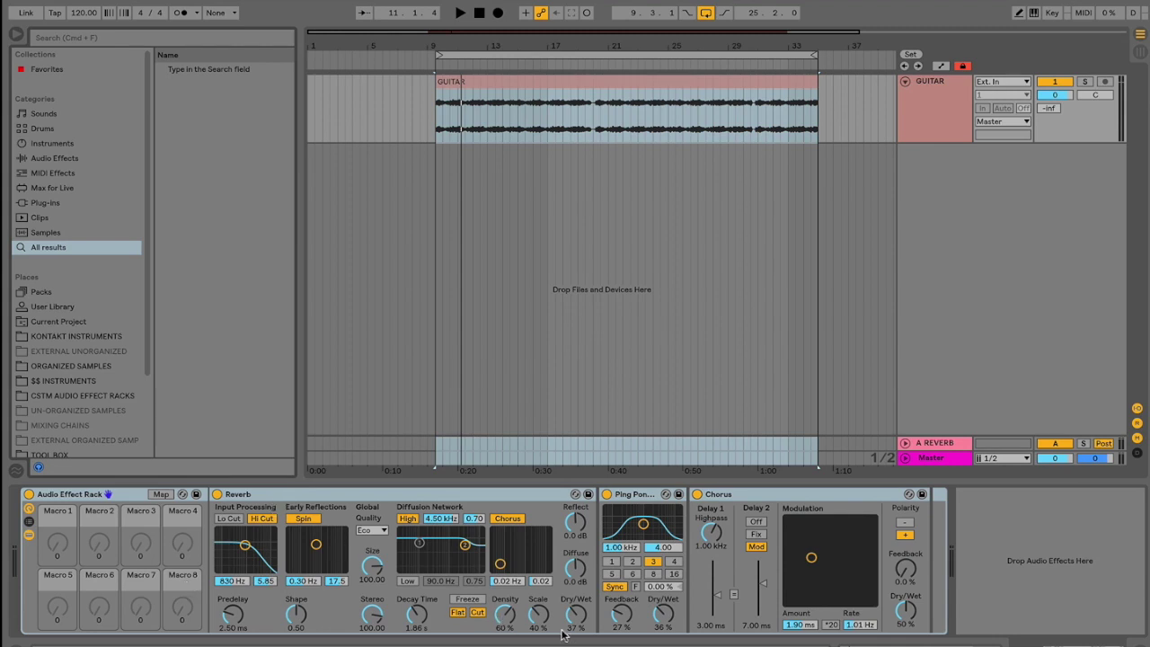
# - Set the Reverb's Dry/Wet to 0.0 % and Decay Time to 1.28 s, and map its Dry/Wet to Macro 1
pyautogui.moveTo(576, 614); pyautogui.dragTo(576, 646)
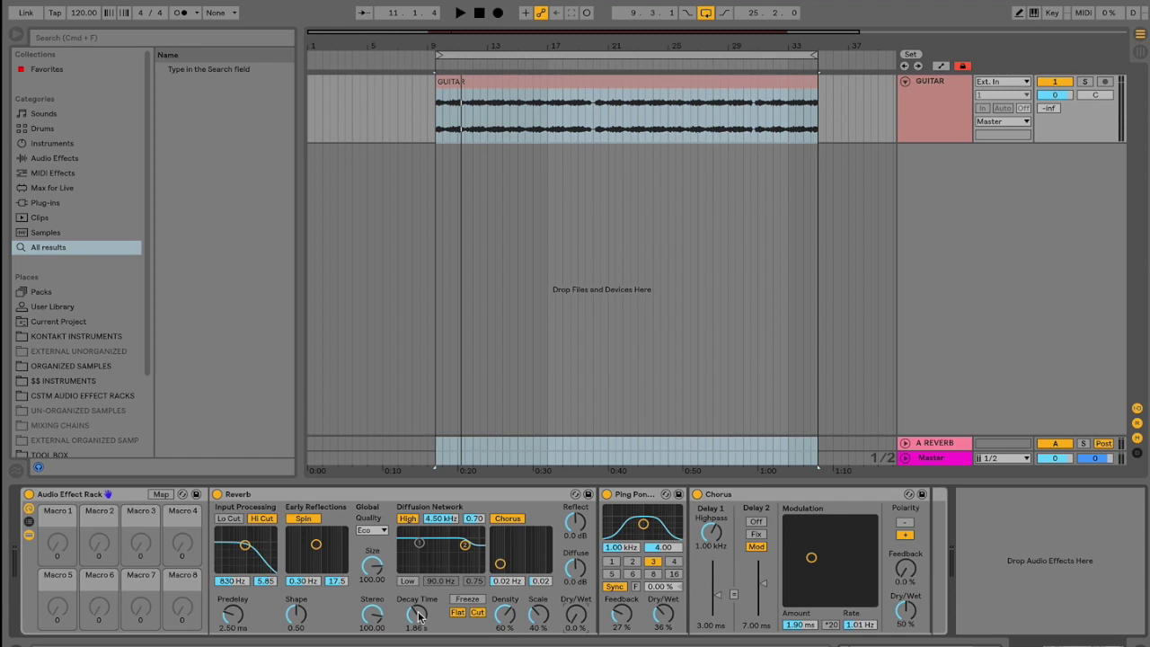
pyautogui.moveTo(417, 613); pyautogui.dragTo(418, 620)
pyautogui.rightClick(575, 618)
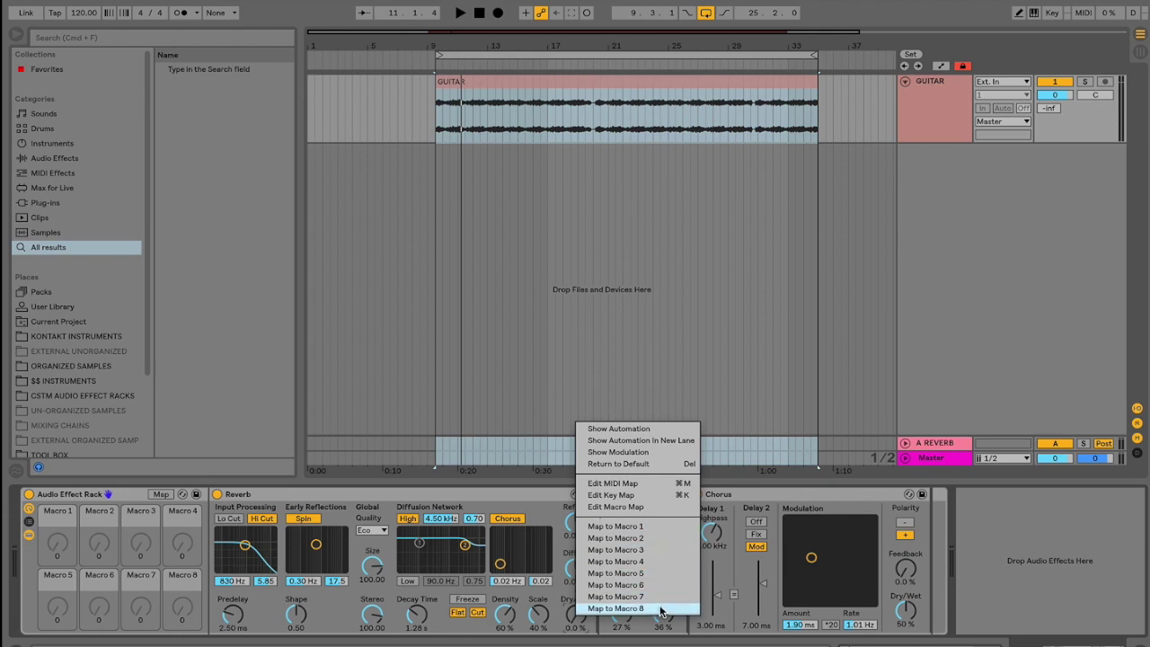
pyautogui.click(665, 528)
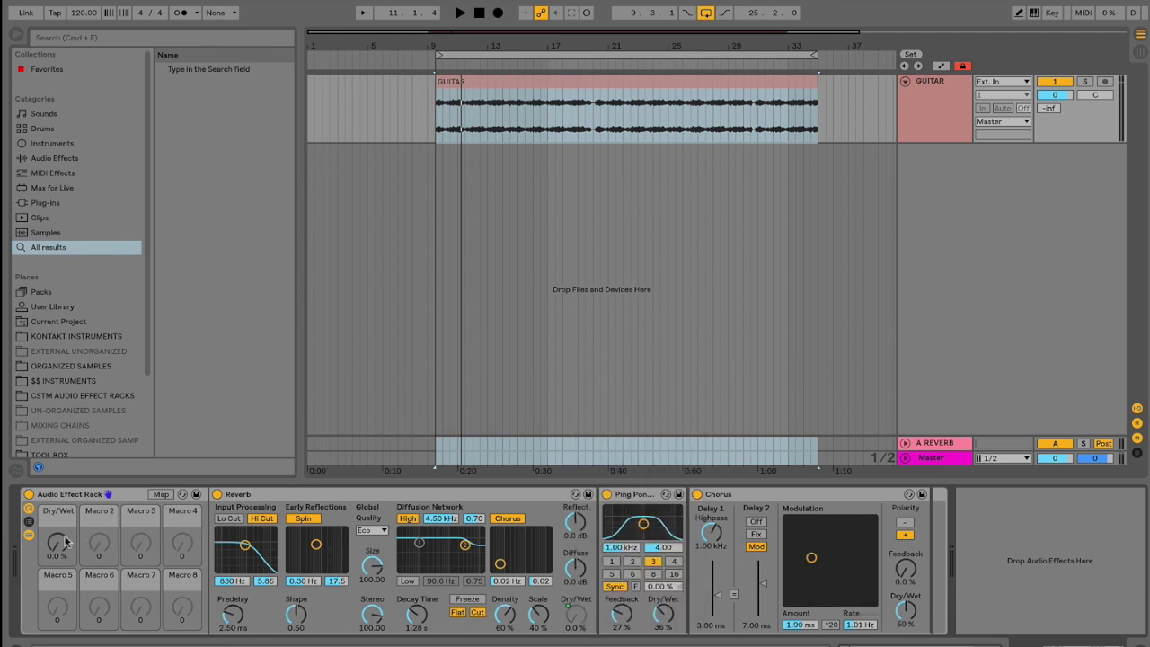
# - Try out the first macro knob, undo that change, and rename the macro to FX KNOB
pyautogui.moveTo(57, 541); pyautogui.dragTo(56, 521)
pyautogui.press('super+z')
pyautogui.press('super+z')
pyautogui.press('super+r')
pyautogui.write('FX KNOB')
# - Map the Reverb's Decay Time and the Ping Pong Delay's Dry/Wet and Feedback to the FX KNOB macro
pyautogui.rightClick(419, 616)
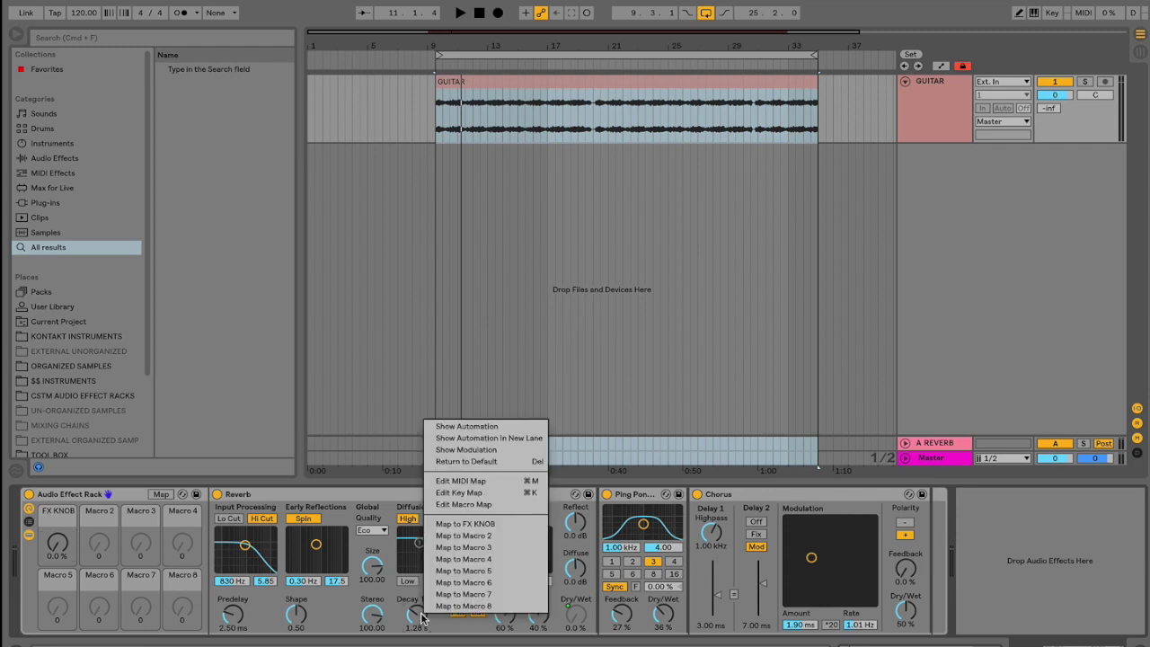
pyautogui.click(520, 527)
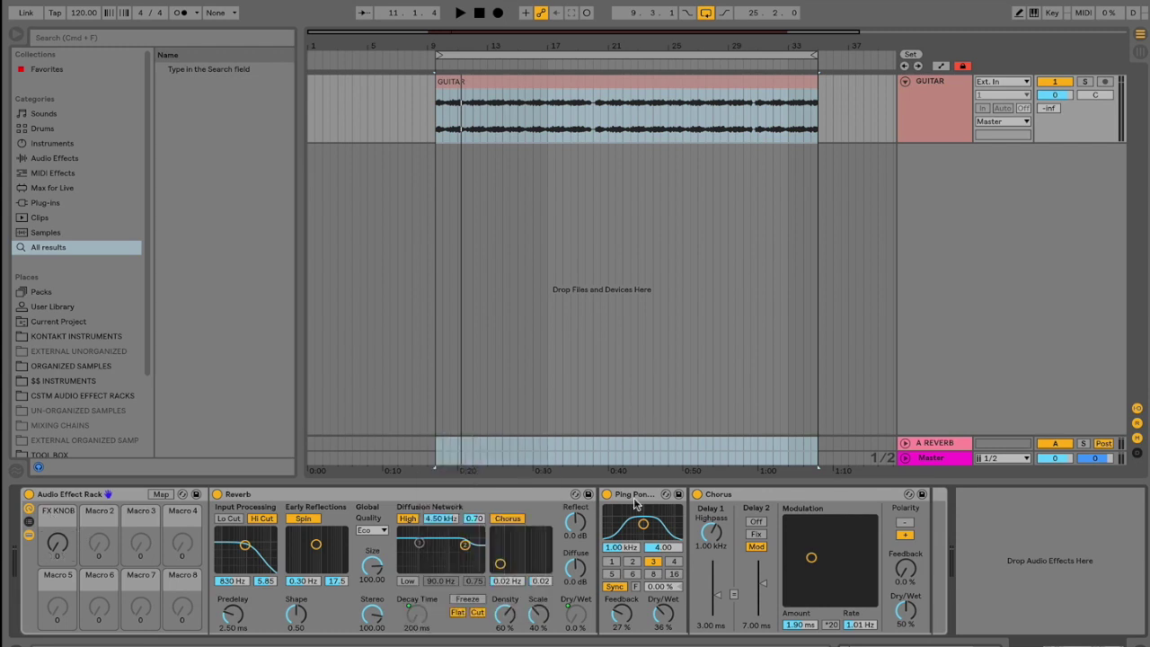
pyautogui.rightClick(665, 616)
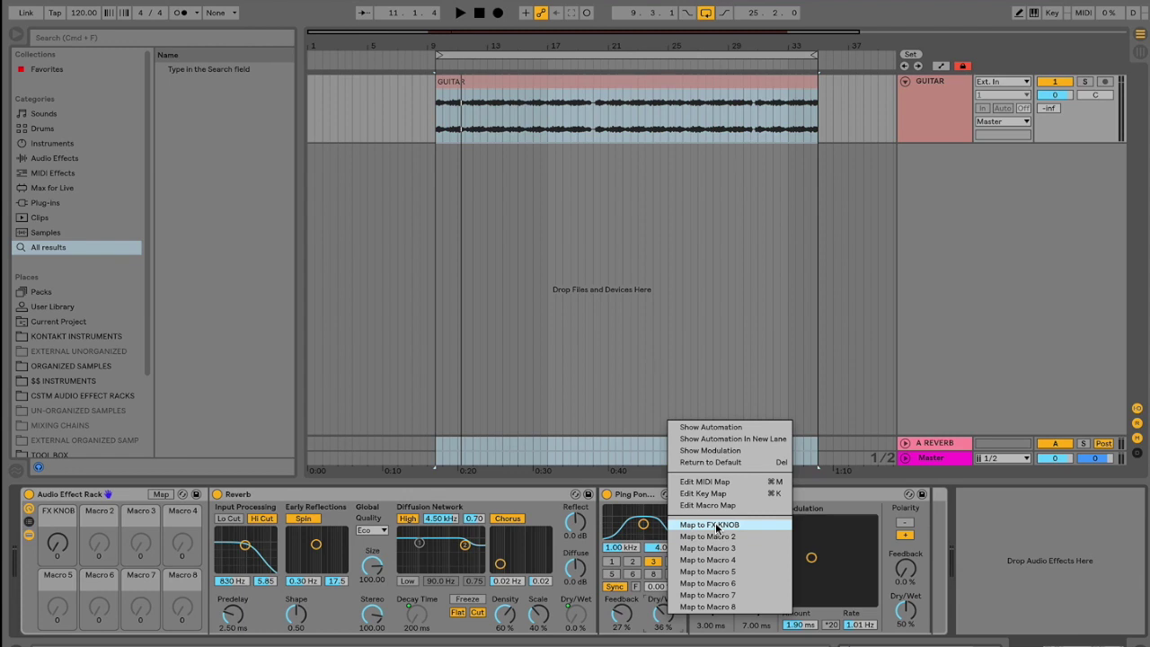
pyautogui.click(716, 527)
pyautogui.rightClick(621, 618)
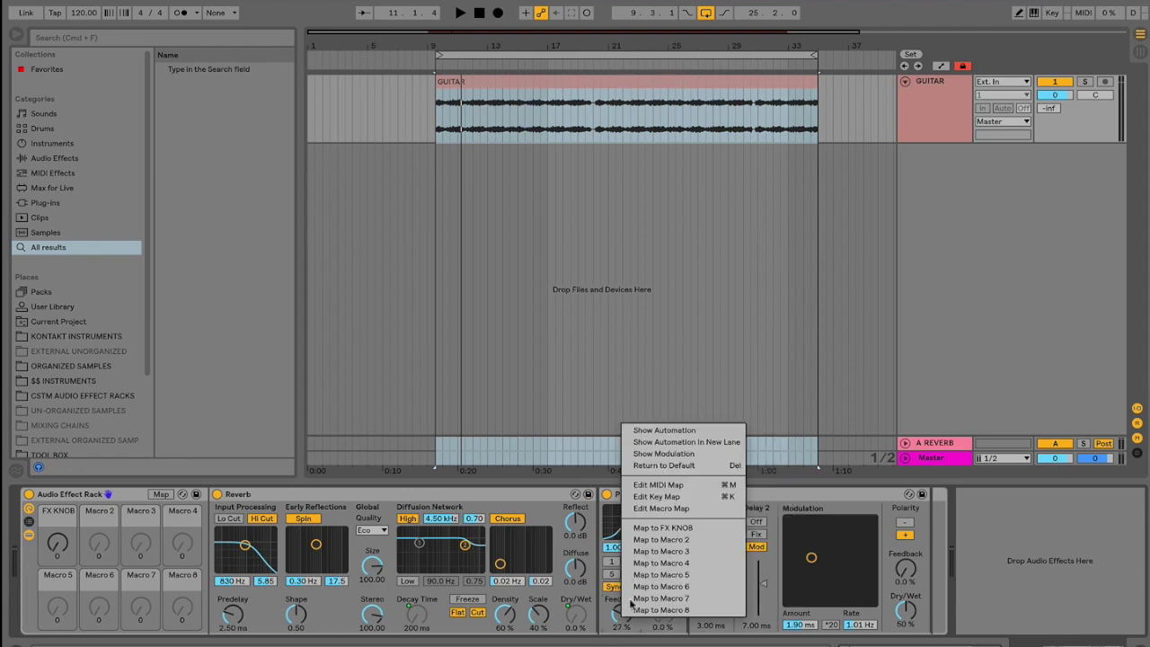
pyautogui.click(668, 529)
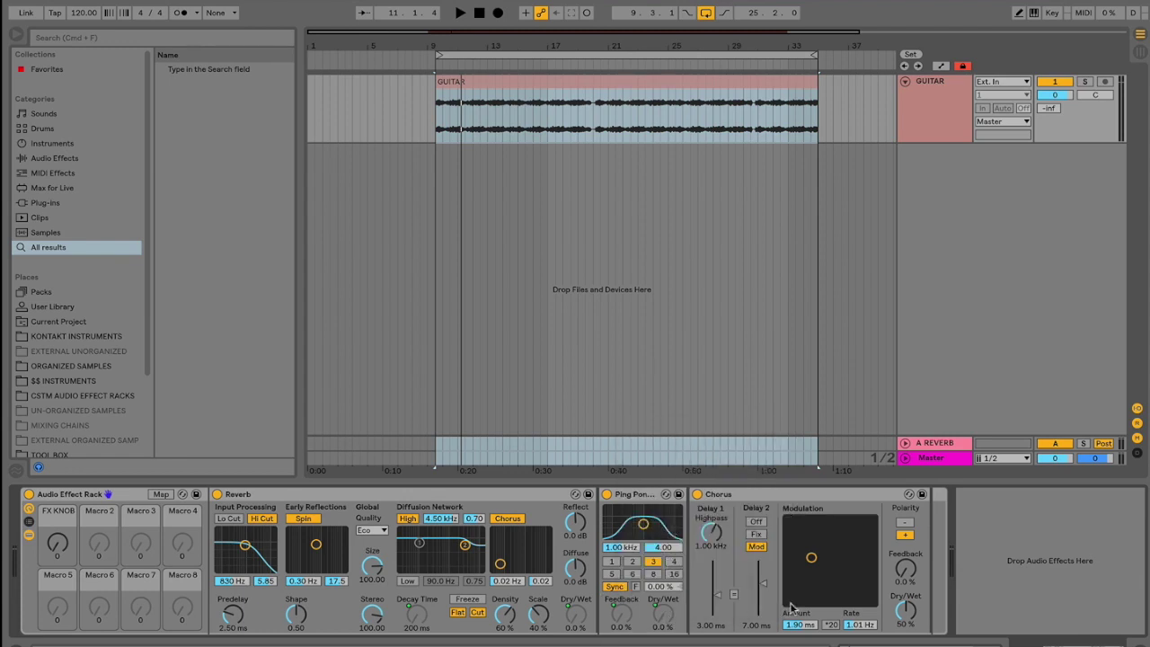
# - Set the Chorus Dry/Wet to 0.0 % and map it to the FX KNOB macro
pyautogui.moveTo(908, 611); pyautogui.dragTo(908, 642)
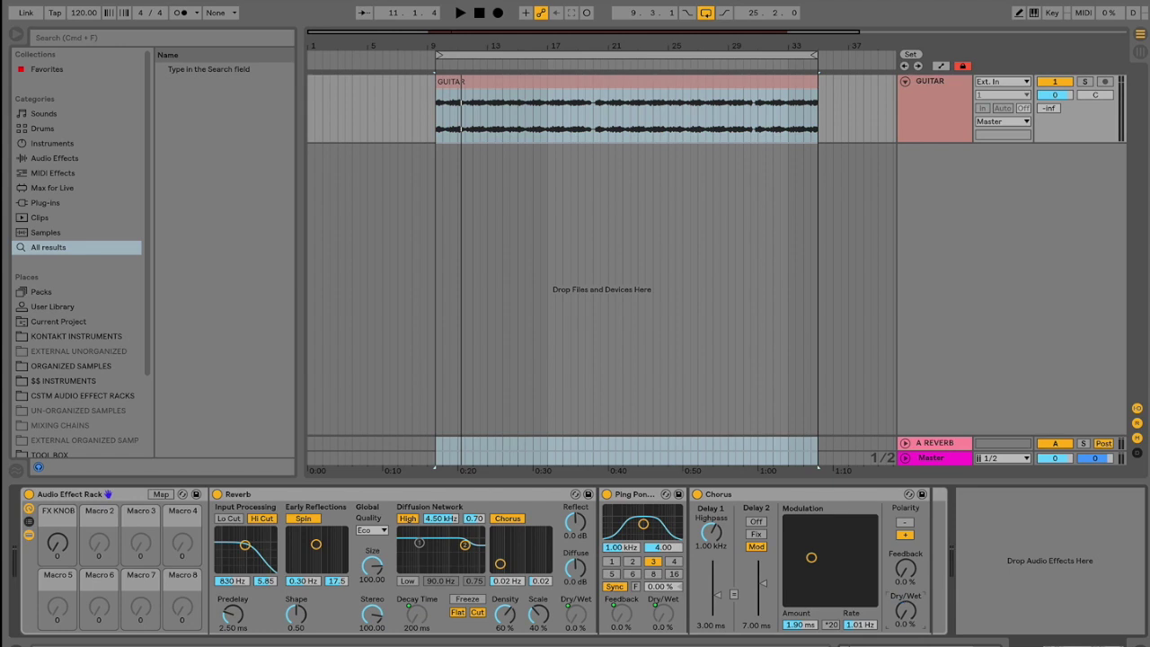
pyautogui.rightClick(908, 611)
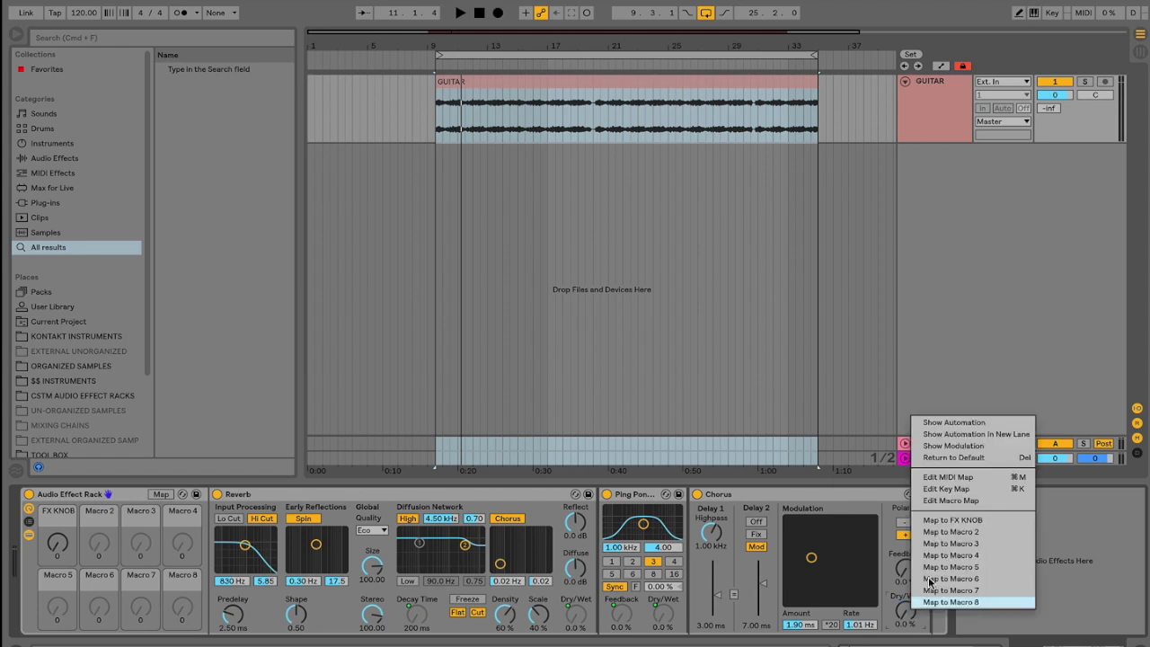
pyautogui.click(994, 519)
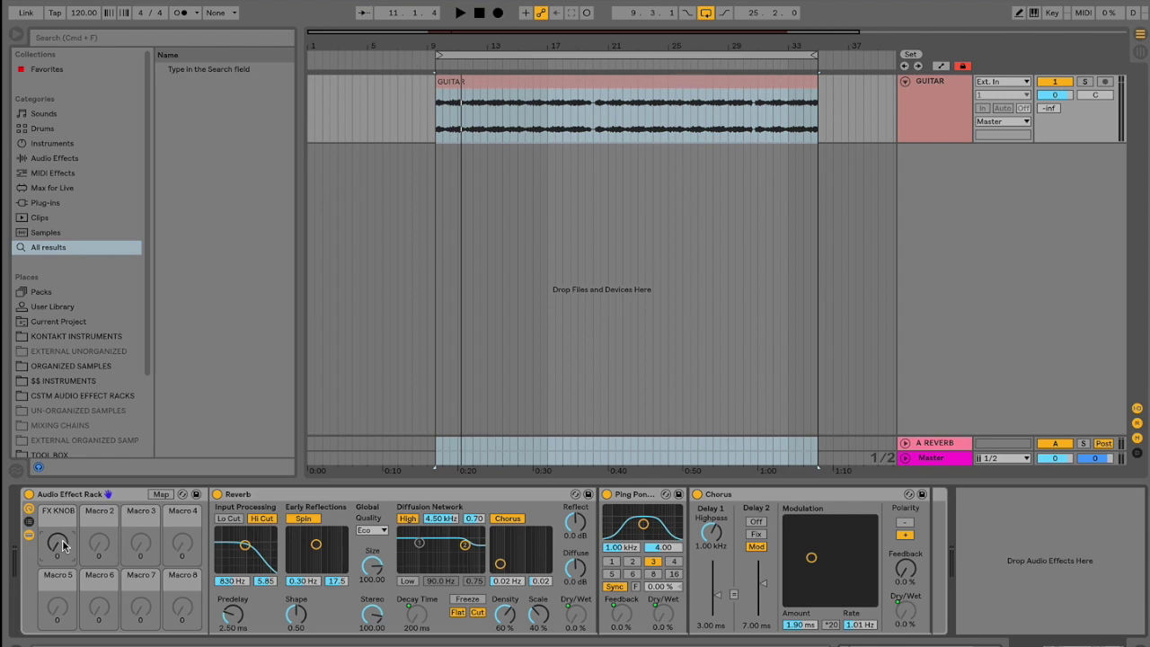
# - Play the guitar with FX KNOB at 0, stop playback, and turn the macro up to 127
pyautogui.press('space')
pyautogui.moveTo(63, 545)
pyautogui.mouseDown()
pyautogui.moveTo(63, 434)
pyautogui.moveTo(63, 546)
pyautogui.mouseUp()
pyautogui.press('space')
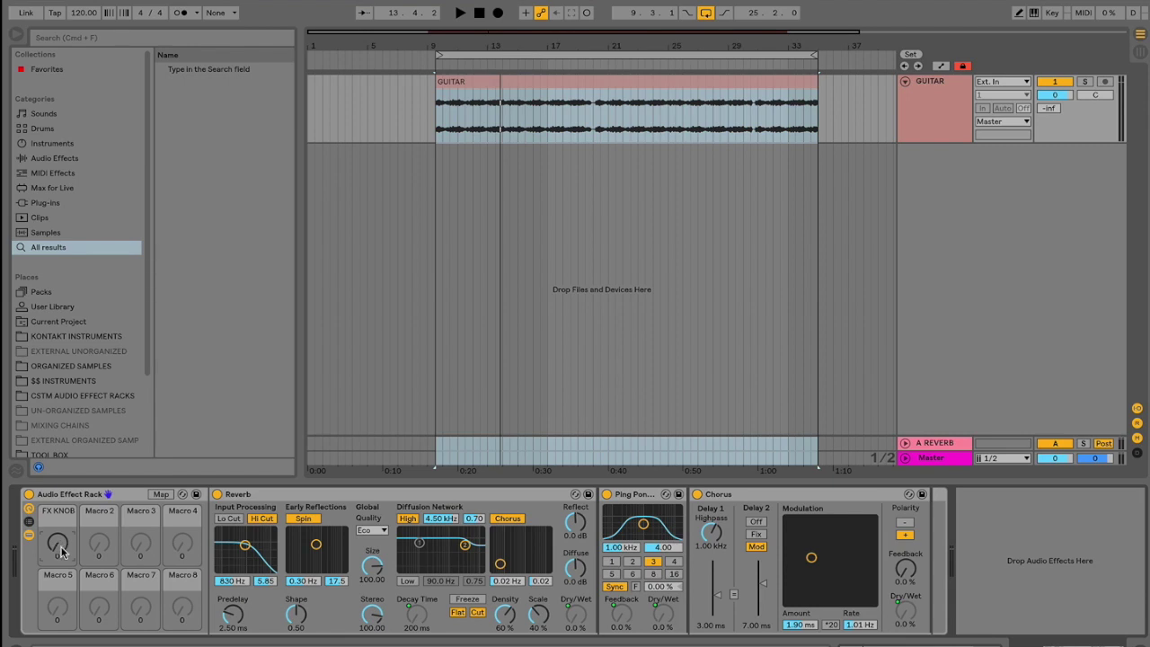
pyautogui.moveTo(61, 547); pyautogui.dragTo(62, 431)
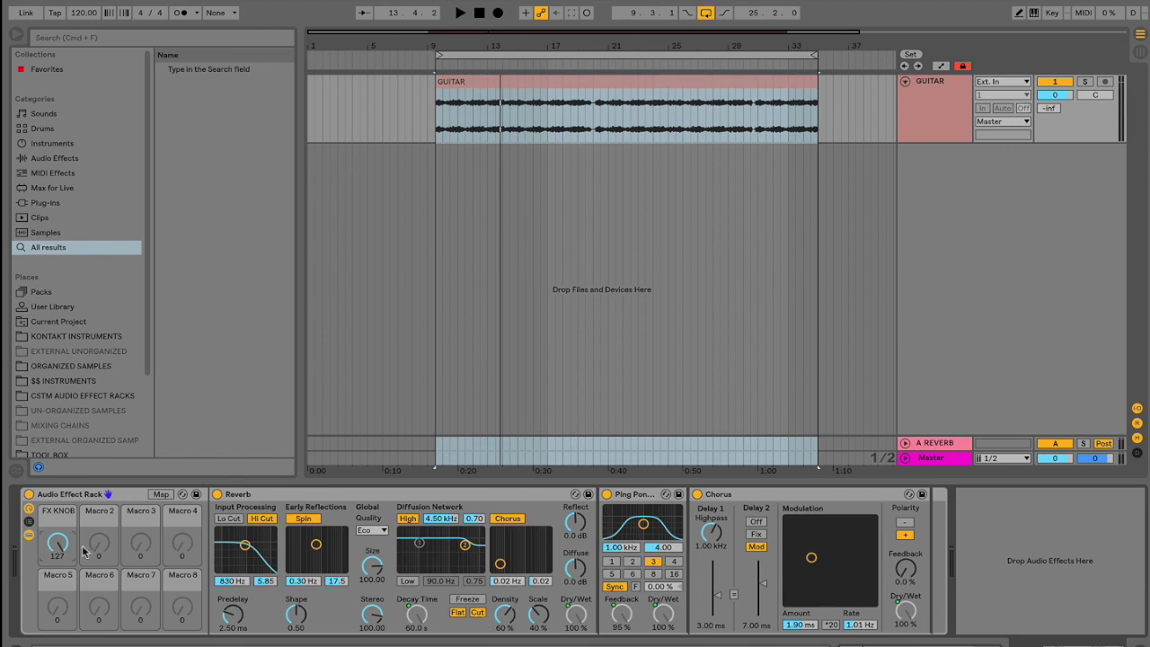
# - Open the rack's macro mappings and go through each parameter assigned to FX KNOB
pyautogui.click(161, 495)
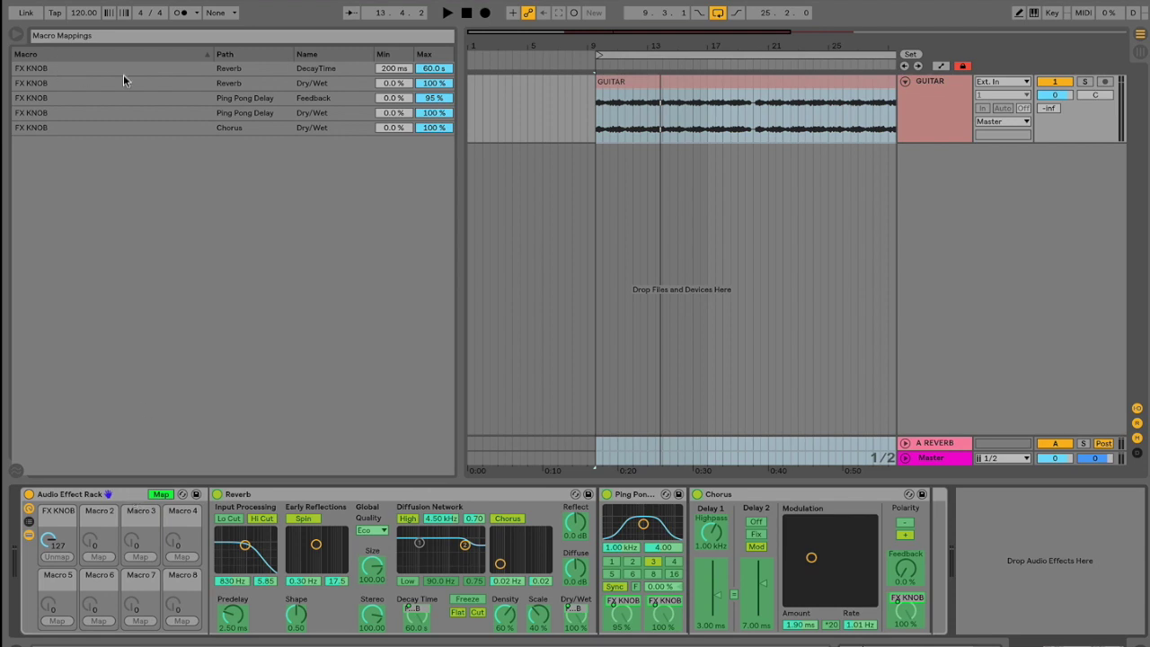
pyautogui.click(252, 69)
pyautogui.click(254, 84)
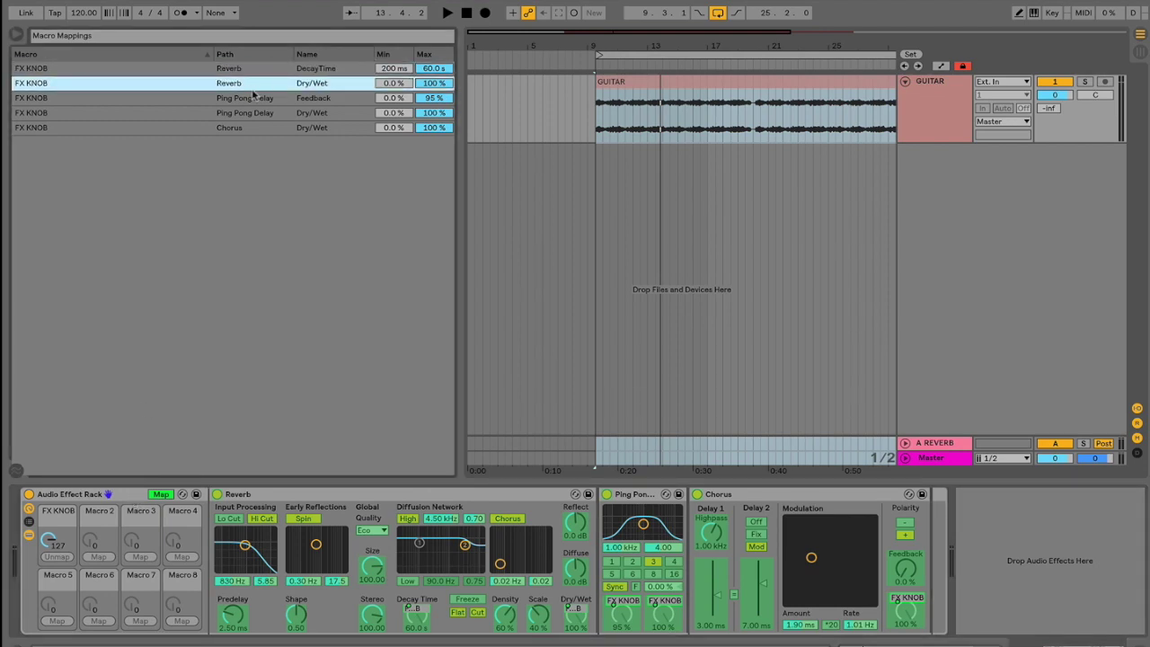
pyautogui.click(251, 99)
pyautogui.click(254, 114)
pyautogui.click(257, 130)
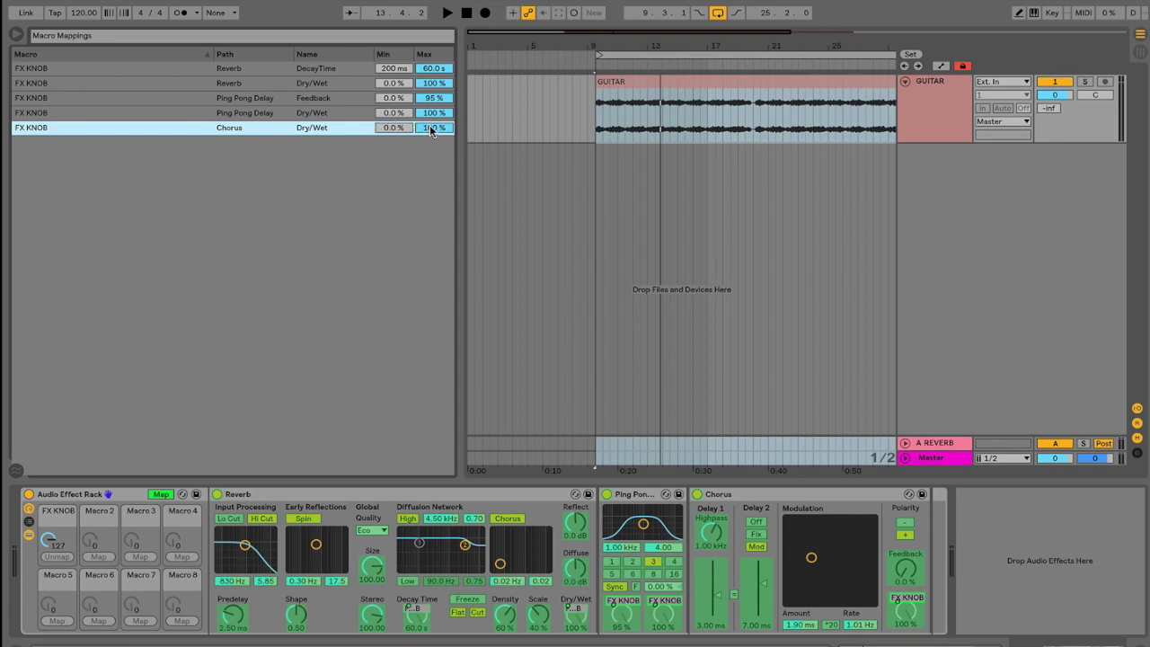
# - Limit the Chorus and Ping Pong Delay Dry/Wet mappings to a 50 % maximum, and sweep FX KNOB down and back up to 127
pyautogui.moveTo(429, 125); pyautogui.dragTo(429, 169)
pyautogui.click(334, 116)
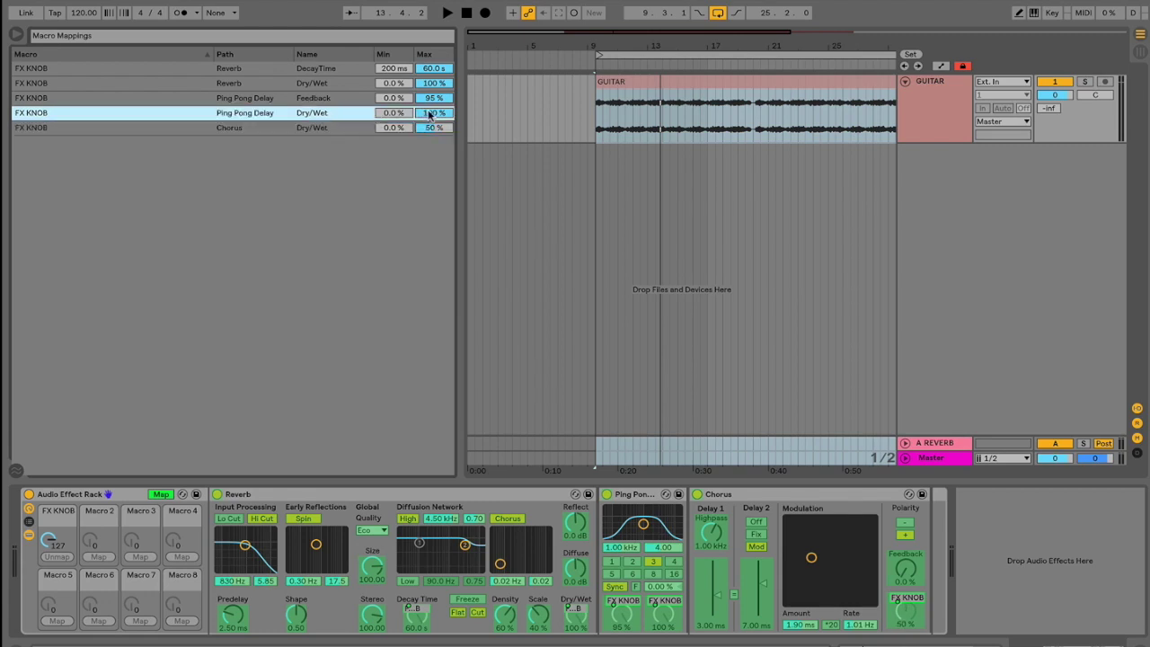
pyautogui.moveTo(431, 113); pyautogui.dragTo(431, 134)
pyautogui.moveTo(50, 539); pyautogui.dragTo(49, 611)
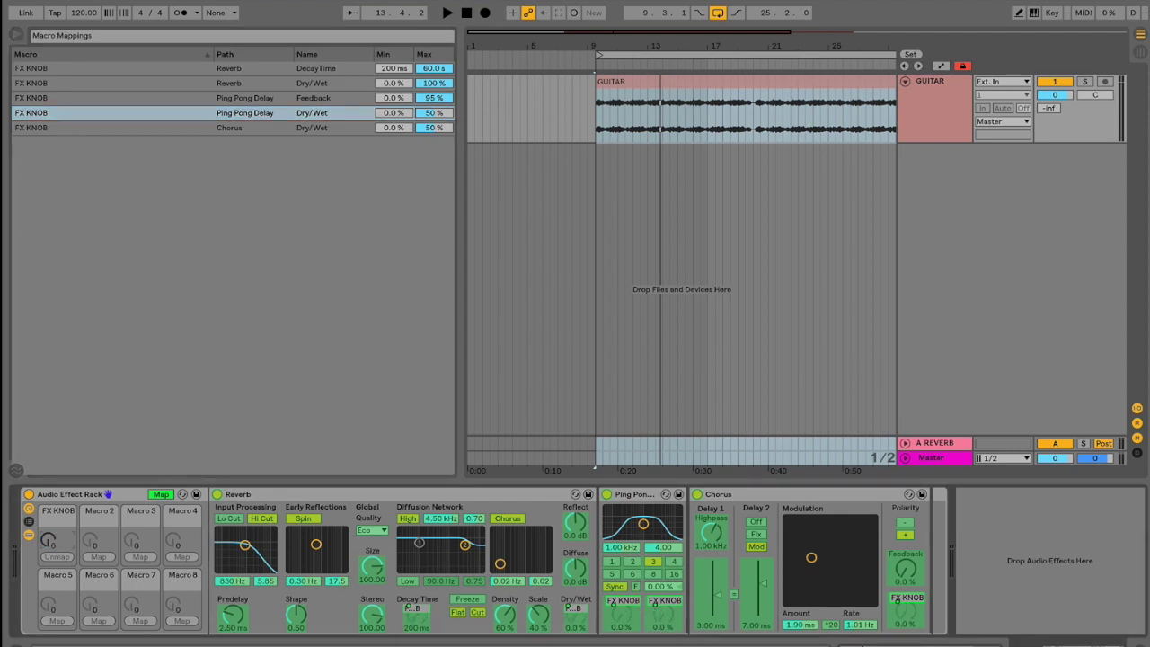
pyautogui.moveTo(49, 539); pyautogui.dragTo(49, 485)
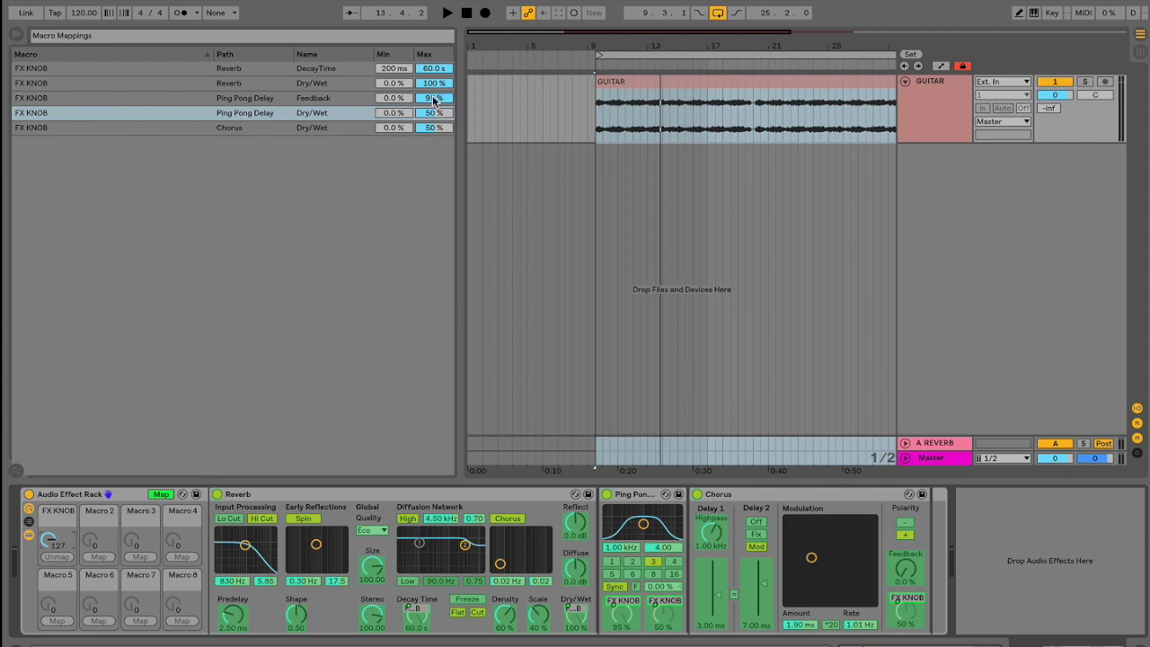
# - Set the mapping maximums to 45 % for Ping Pong Feedback, 70 % for Reverb Dry/Wet and 8.45 s for Decay Time, and leave mapping mode
pyautogui.moveTo(434, 101)
pyautogui.mouseDown()
pyautogui.moveTo(434, 128)
pyautogui.moveTo(434, 103)
pyautogui.mouseUp()
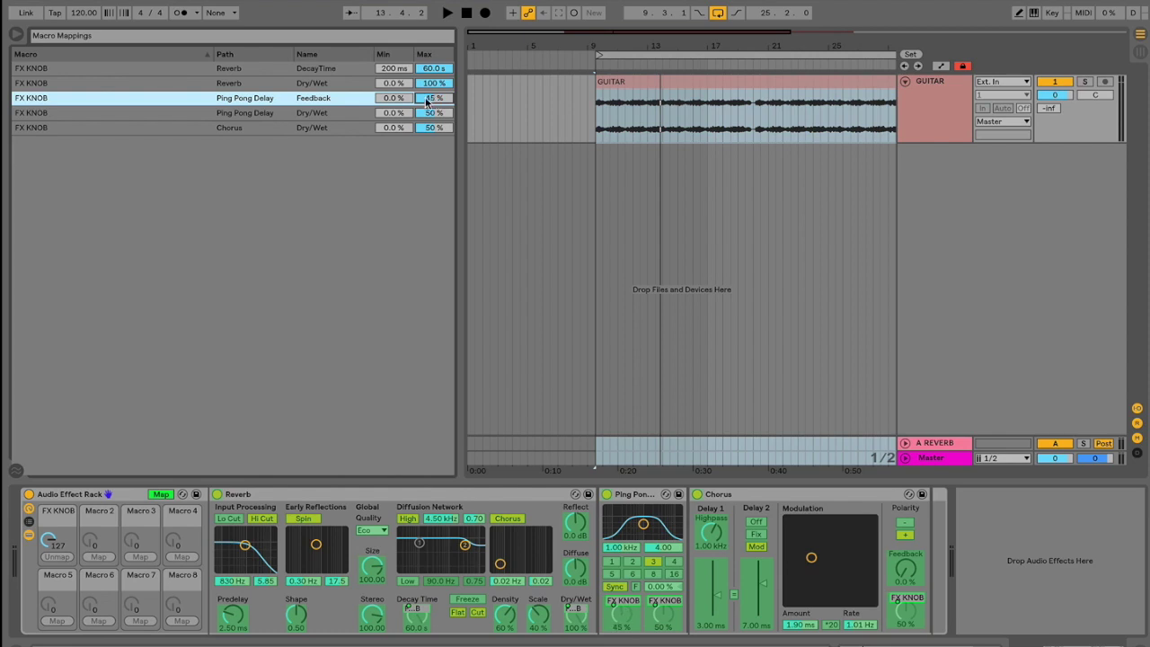
pyautogui.moveTo(434, 82); pyautogui.dragTo(434, 106)
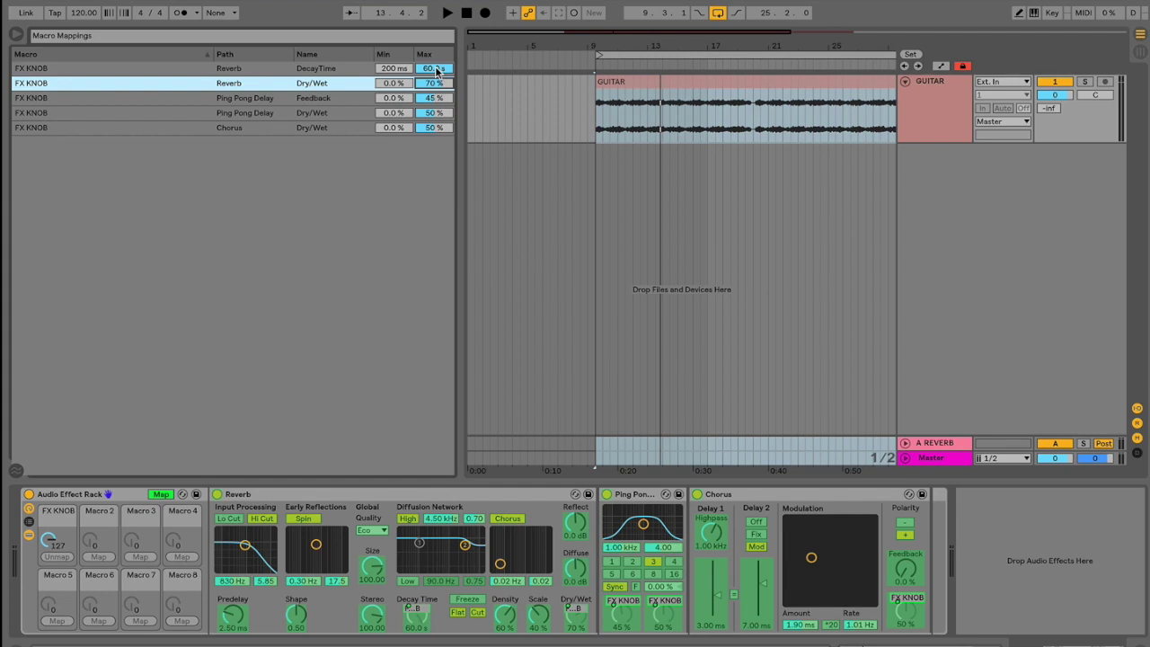
pyautogui.moveTo(436, 70); pyautogui.dragTo(436, 125)
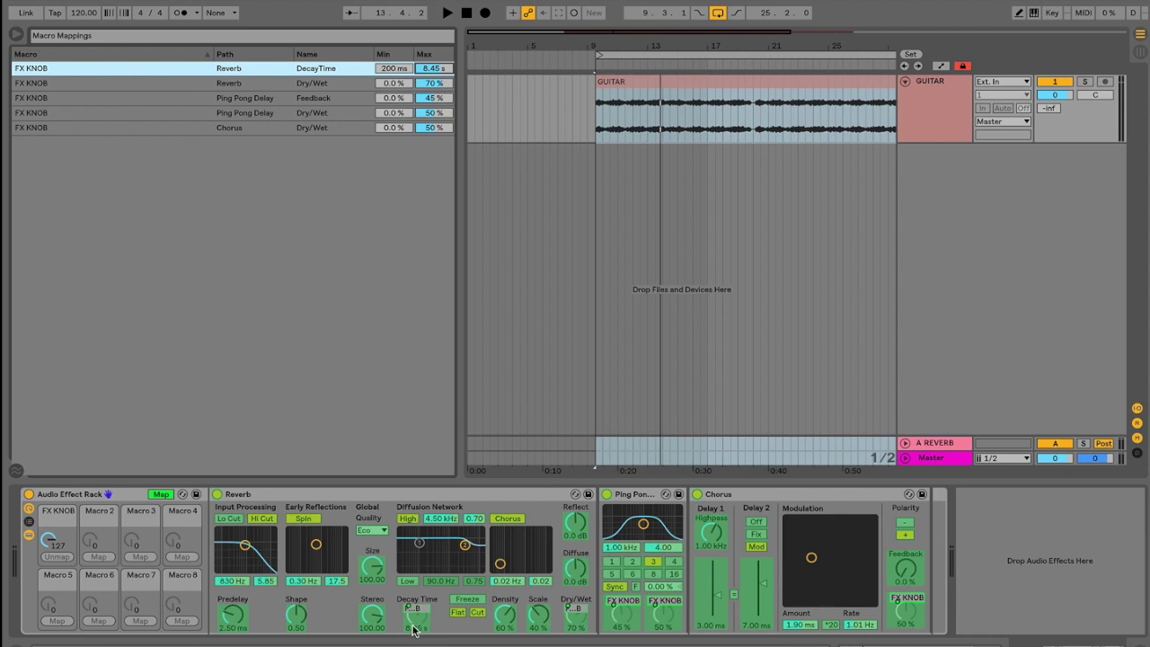
pyautogui.click(160, 495)
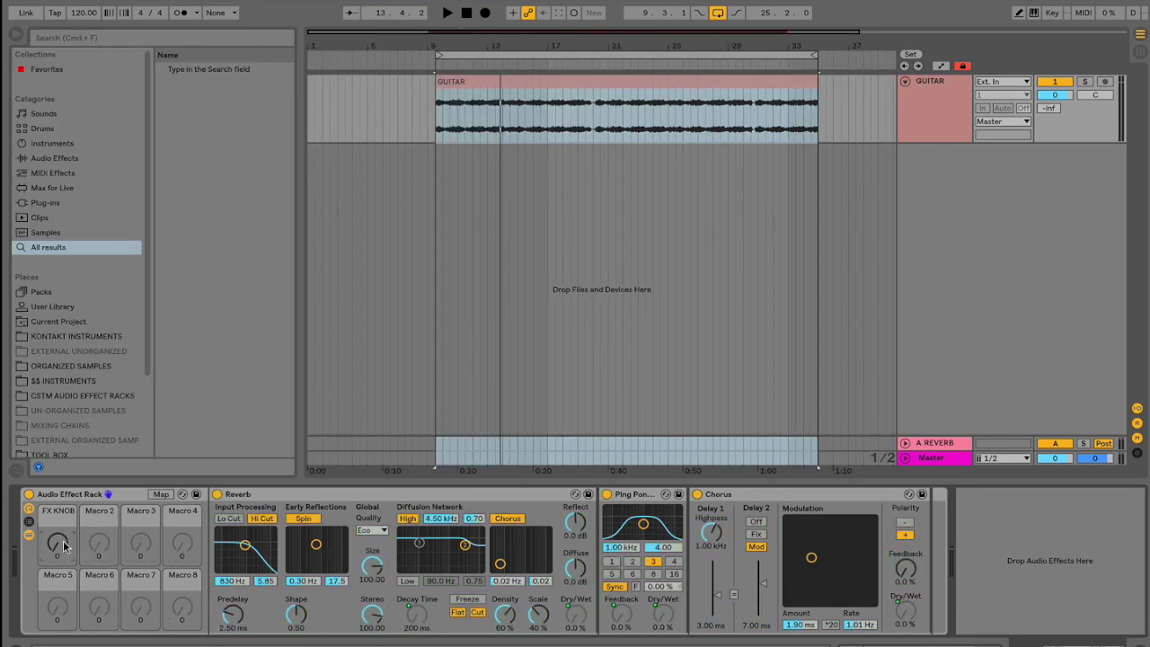
# - Play the guitar while turning FX KNOB up from 0 to almost its maximum
pyautogui.press('space')
pyautogui.moveTo(59, 548); pyautogui.dragTo(60, 439)
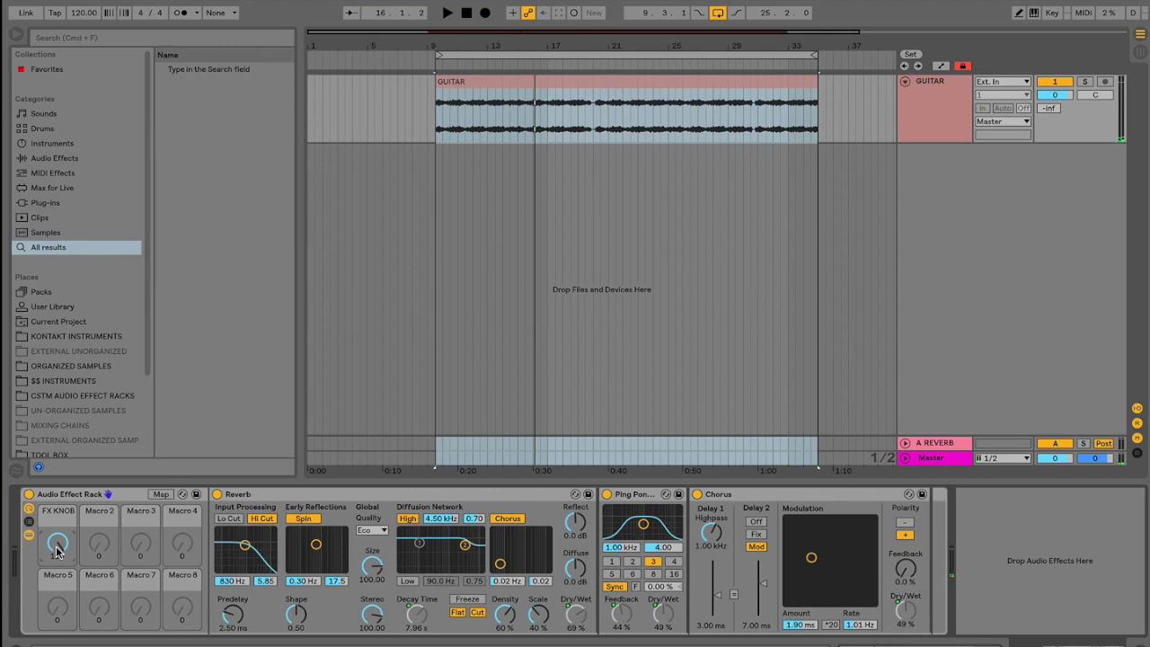
# - Sweep FX KNOB up and back down to 0, and show its automation lane on the guitar track
pyautogui.moveTo(57, 550); pyautogui.dragTo(59, 536)
pyautogui.moveTo(57, 539); pyautogui.dragTo(48, 552)
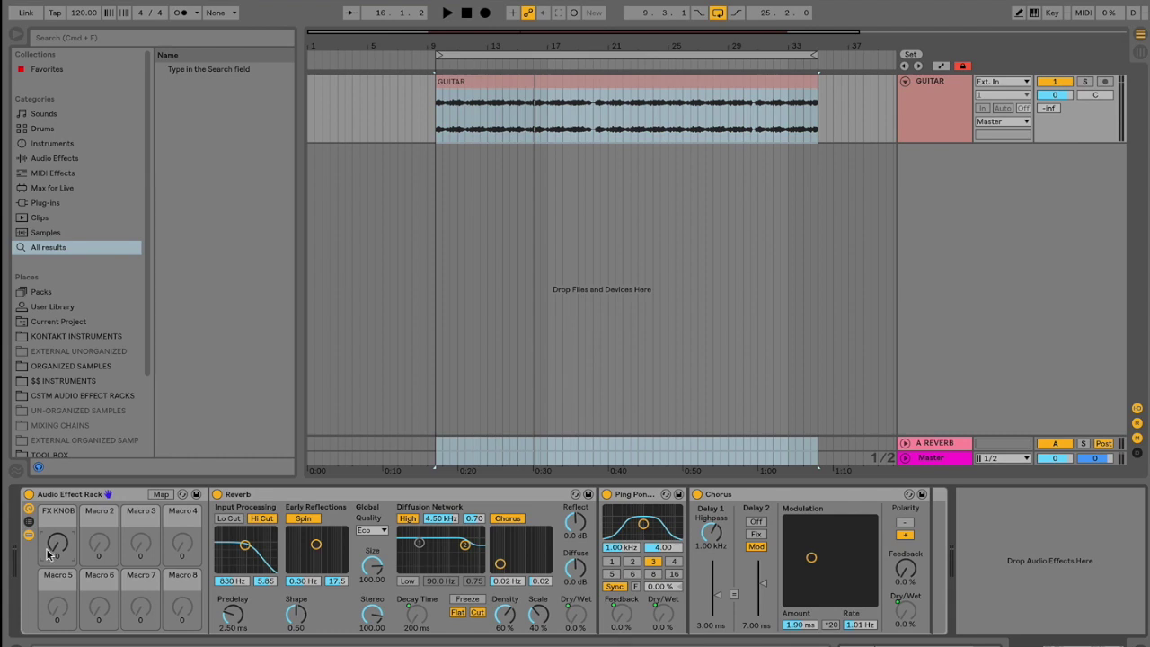
pyautogui.press('a')
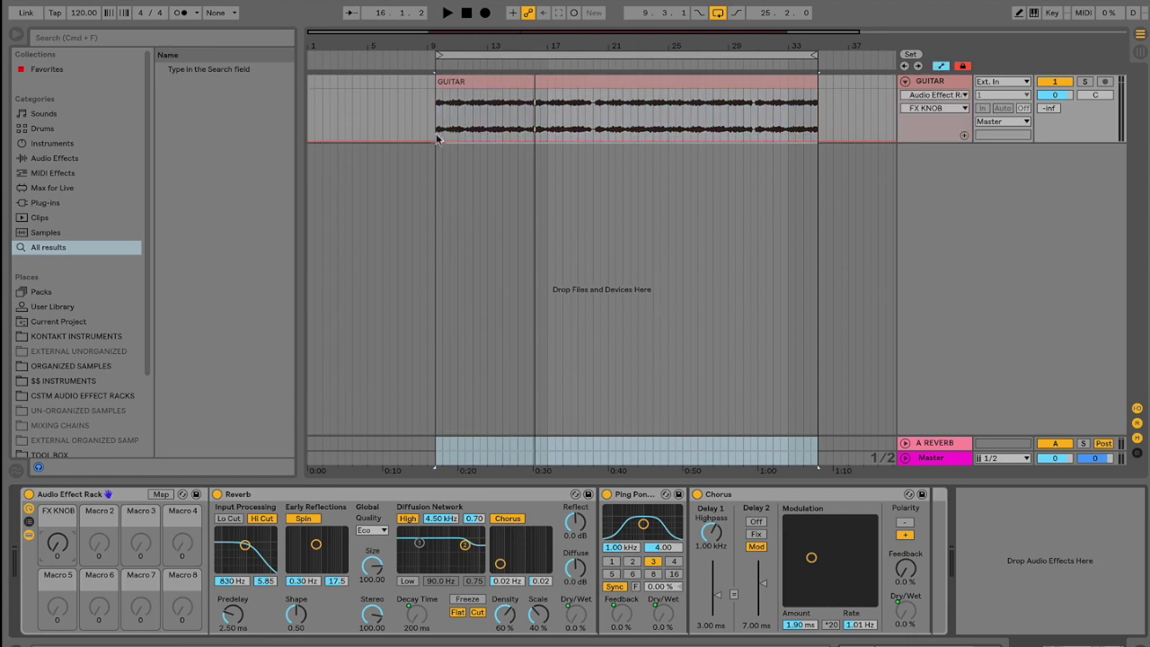
# - Draw FX KNOB automation over the guitar clip, ramping down from about 104 at the clip start to about 0 near bar 15
pyautogui.moveTo(437, 136); pyautogui.dragTo(438, 104)
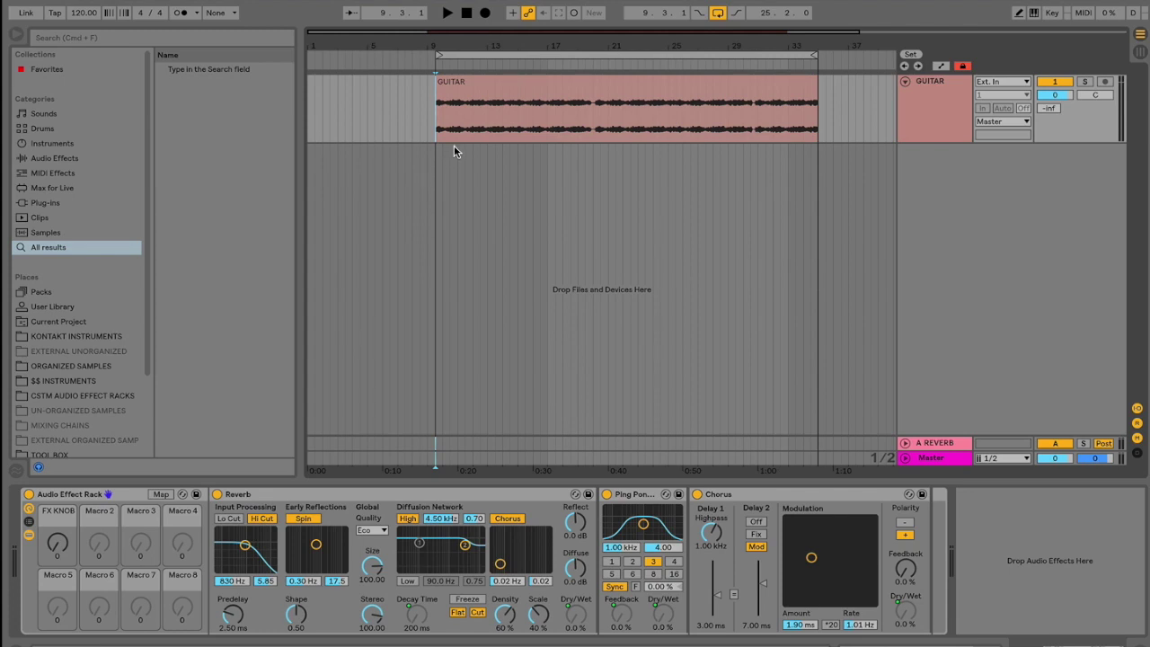
pyautogui.press('a')
pyautogui.moveTo(445, 137); pyautogui.dragTo(445, 98)
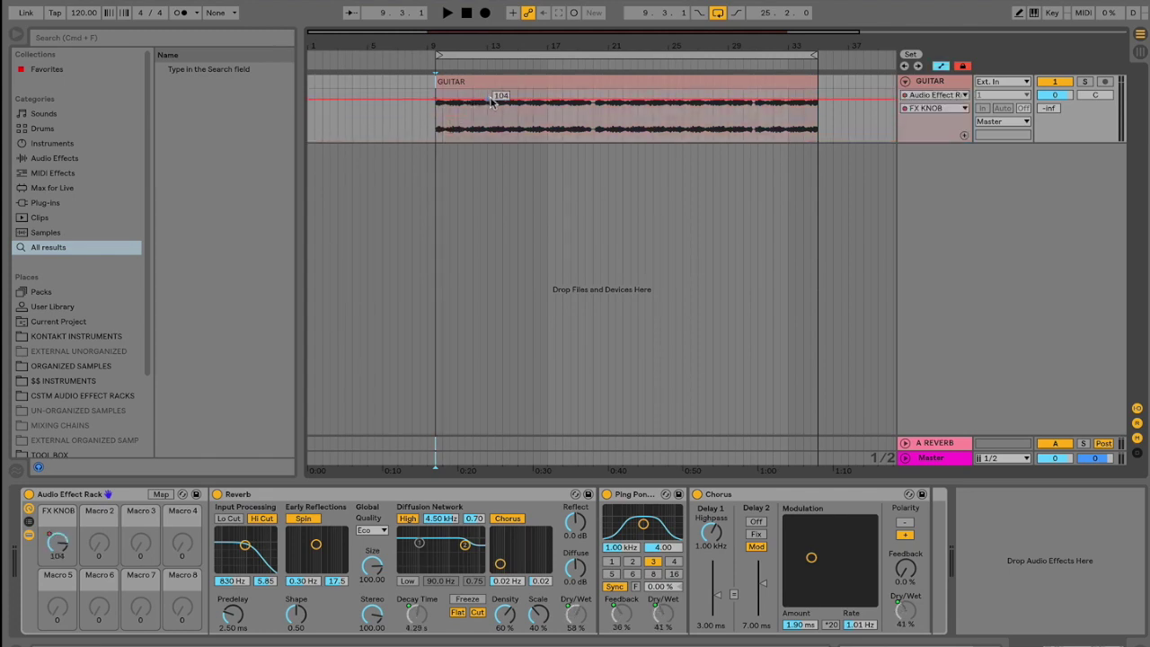
pyautogui.moveTo(494, 99); pyautogui.dragTo(526, 140)
# - Play the guitar from the clip start through the end of the FX KNOB automation ramp, and stop playback
pyautogui.press('space')
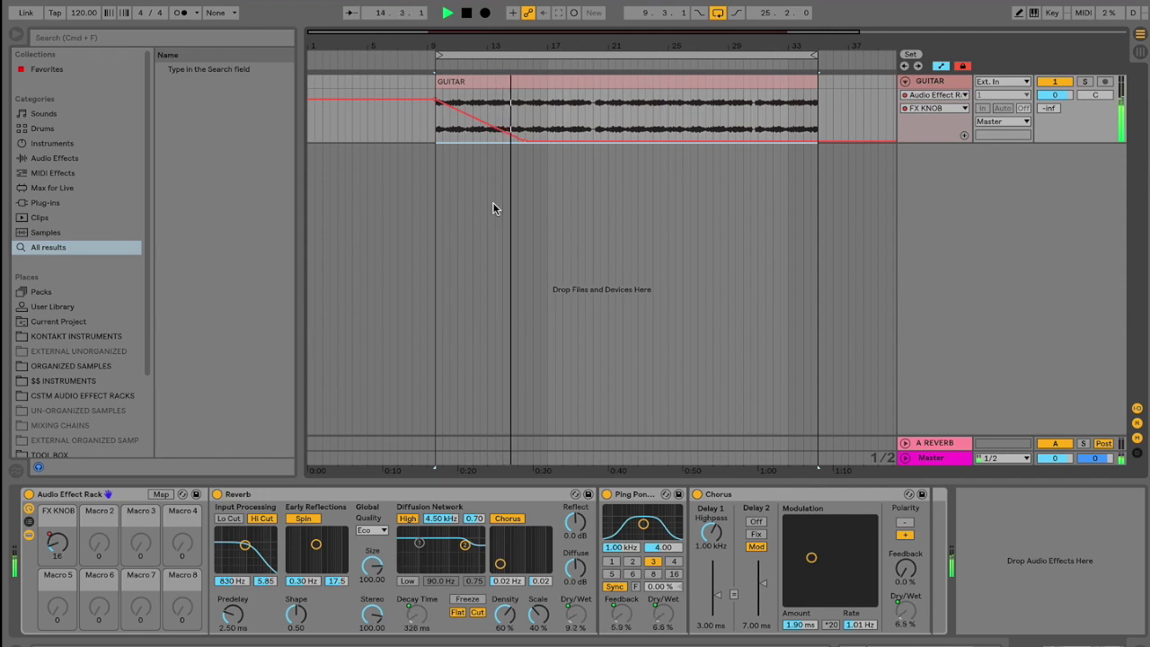
pyautogui.press('space')
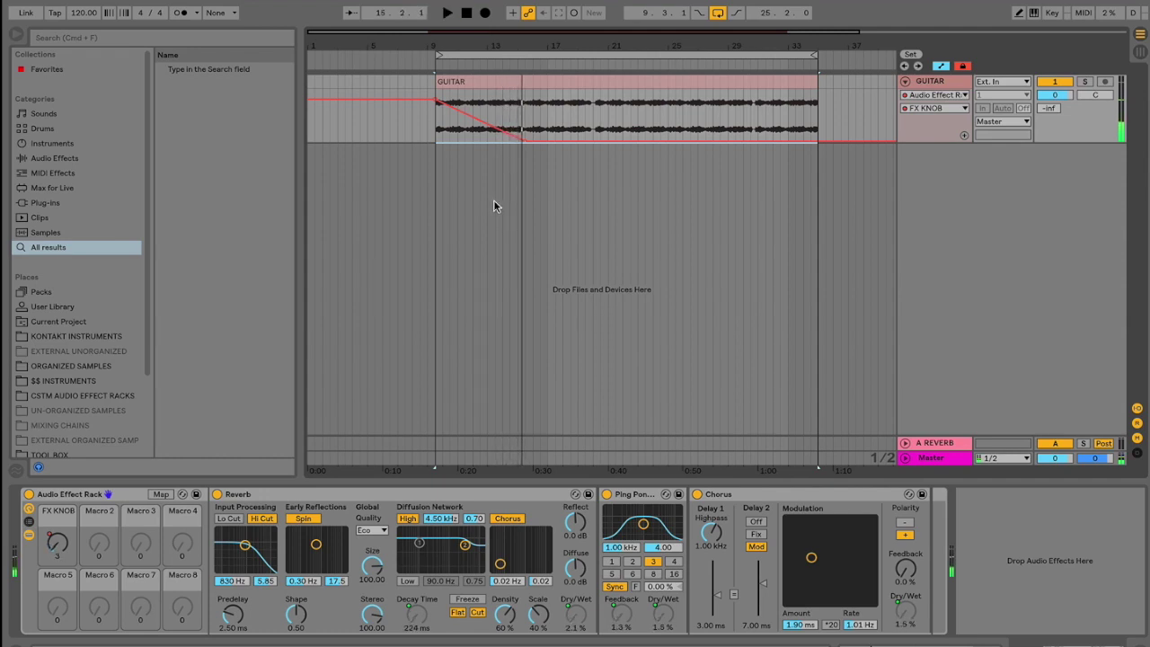